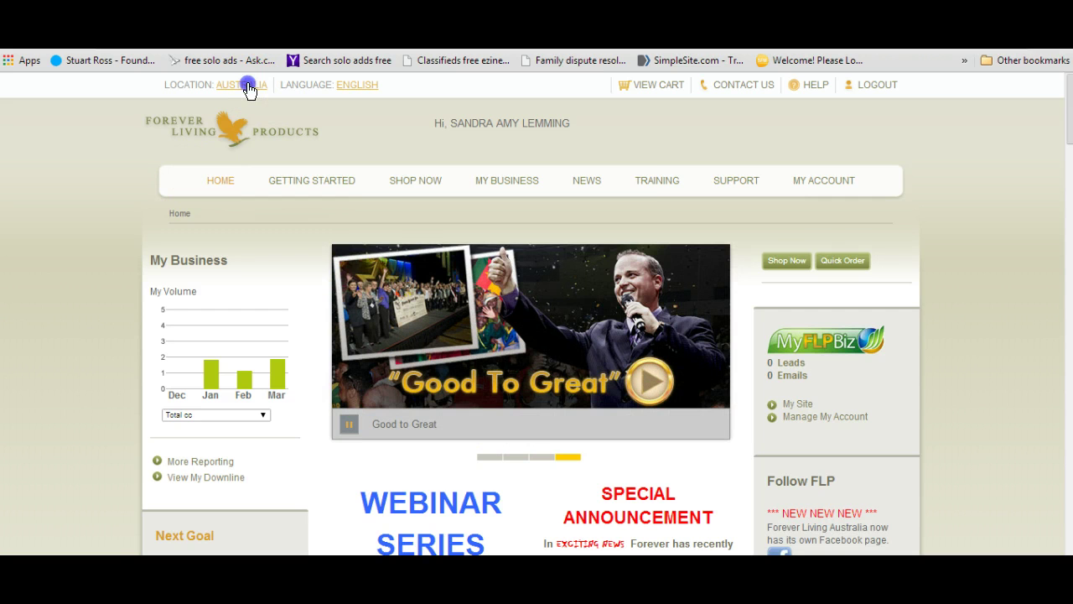
View the list of available country locations for the site and close it, keeping Australia.
click(246, 85)
click(367, 241)
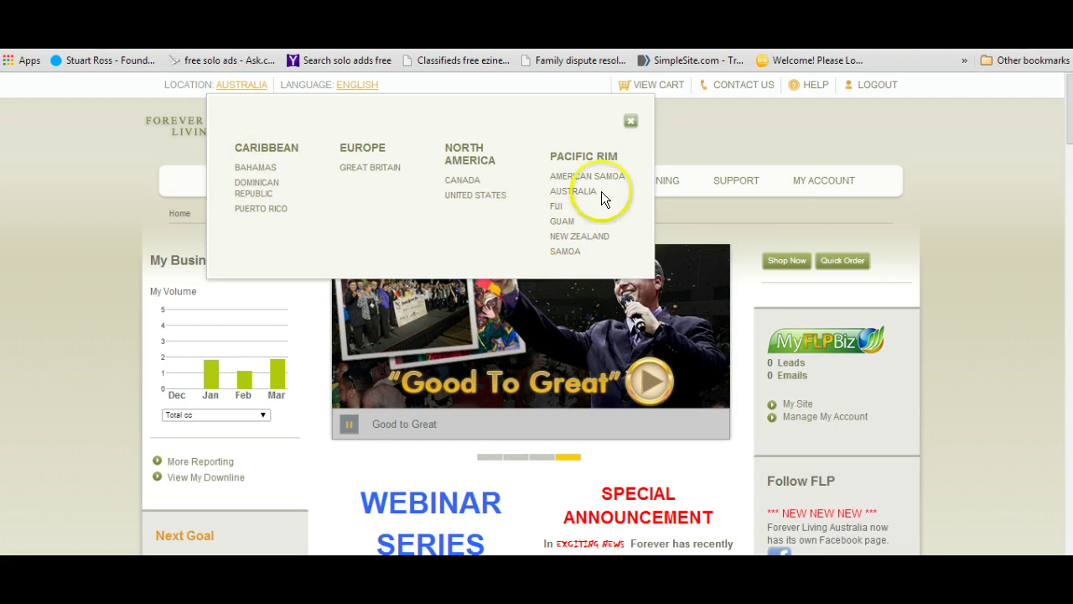
click(190, 104)
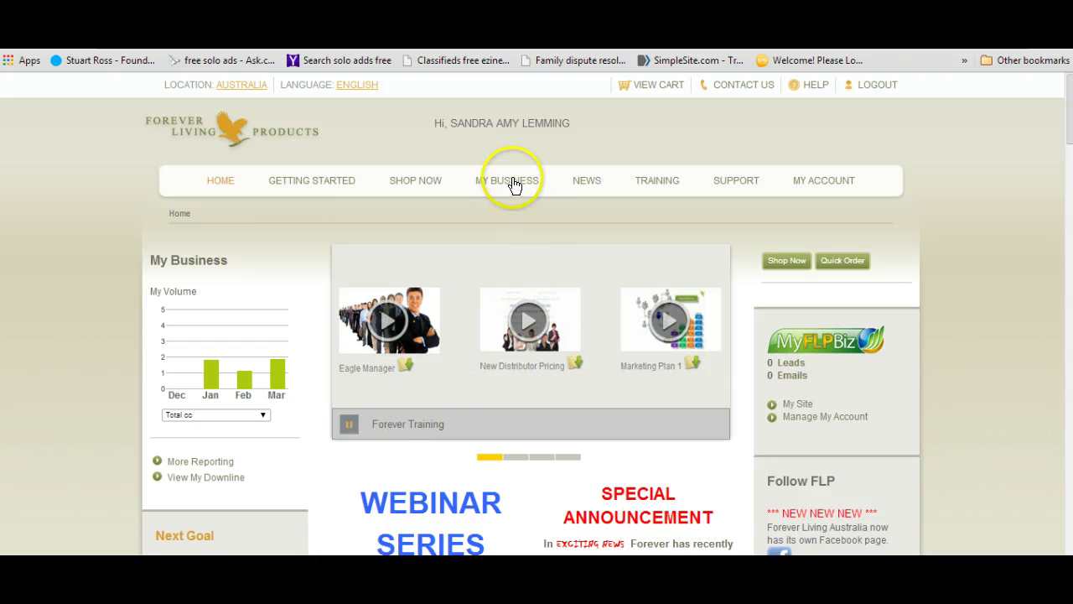
Open the personal website editor by going through My FLP Biz, Manage My Page, and the My Page Manage option.
mouse_move(509, 183)
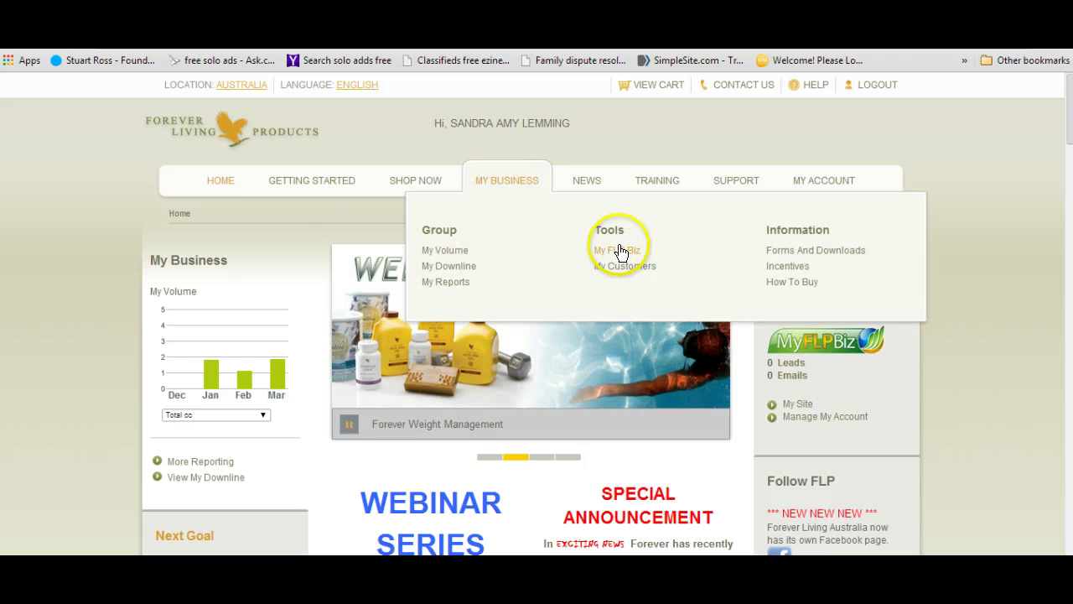
click(630, 252)
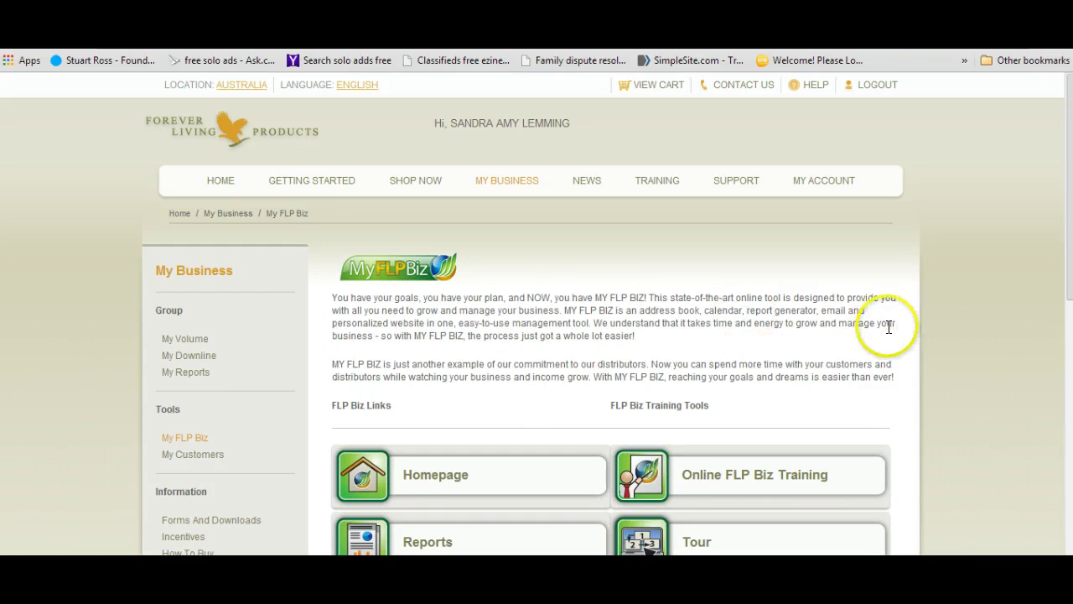
scroll(886, 327, down, 2)
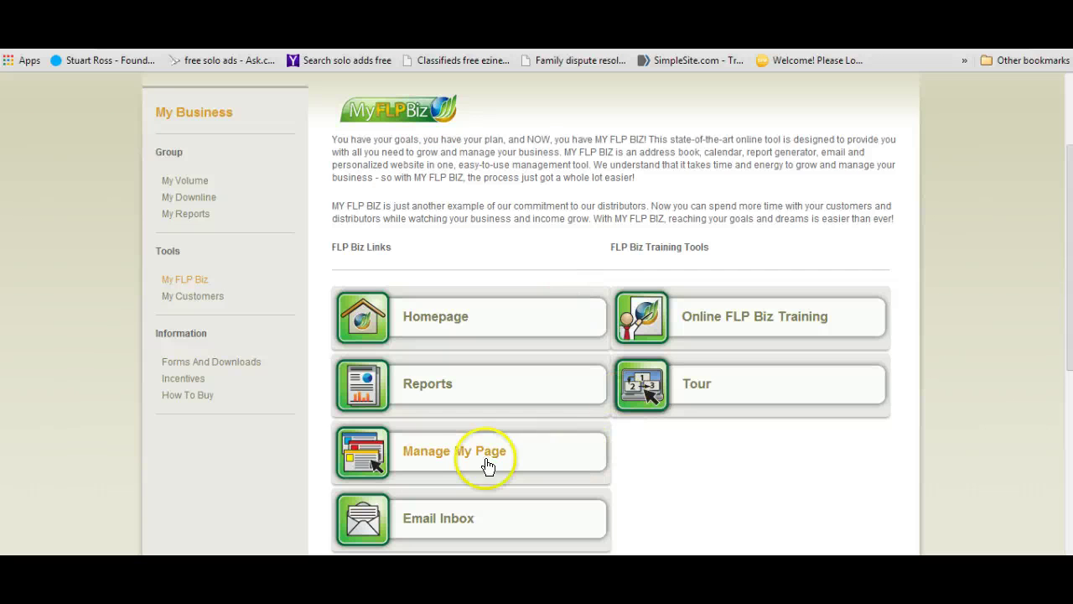
click(456, 454)
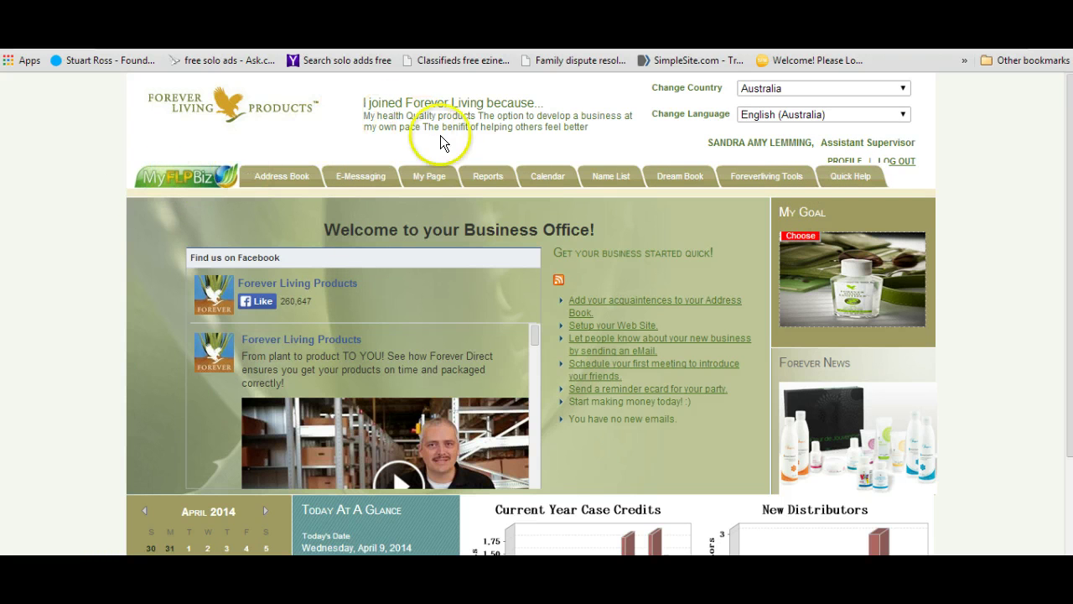
mouse_move(434, 178)
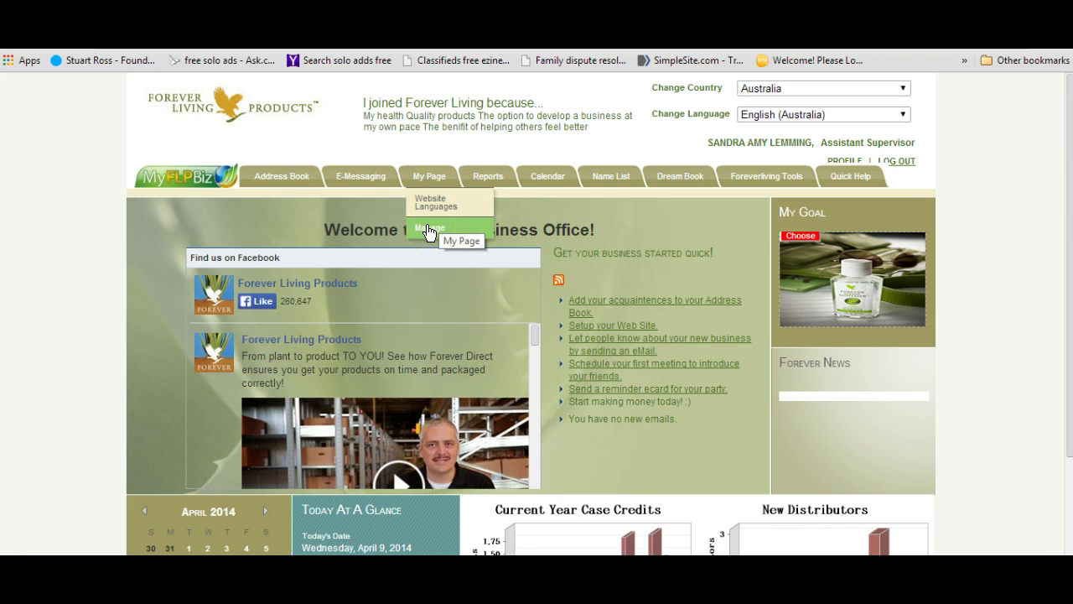
click(428, 230)
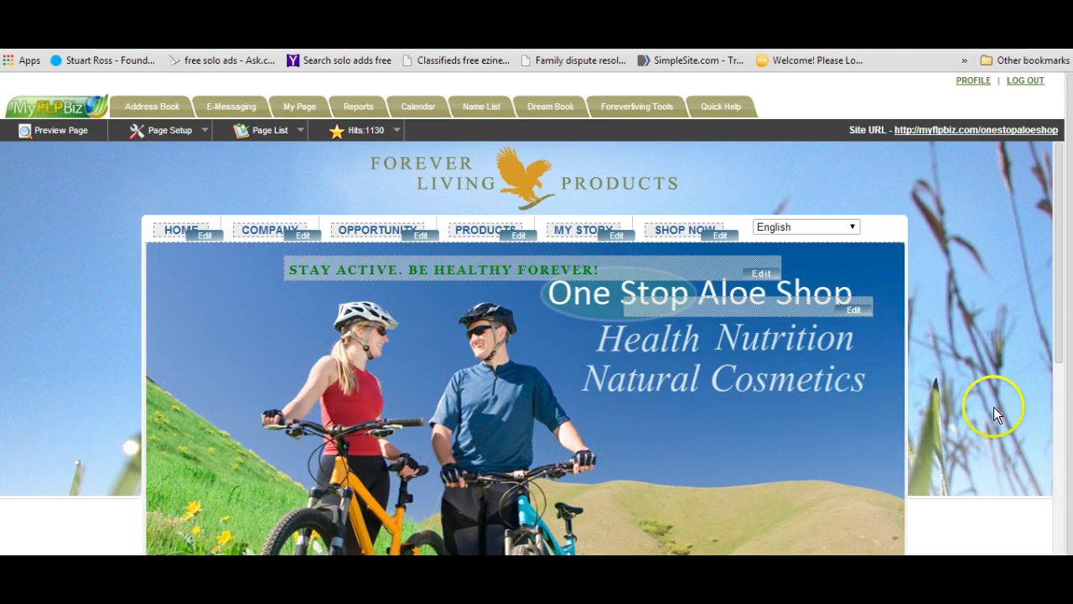
Preview the home page as visitors see it, look through its full length, and close the preview.
scroll(993, 407, down, 1)
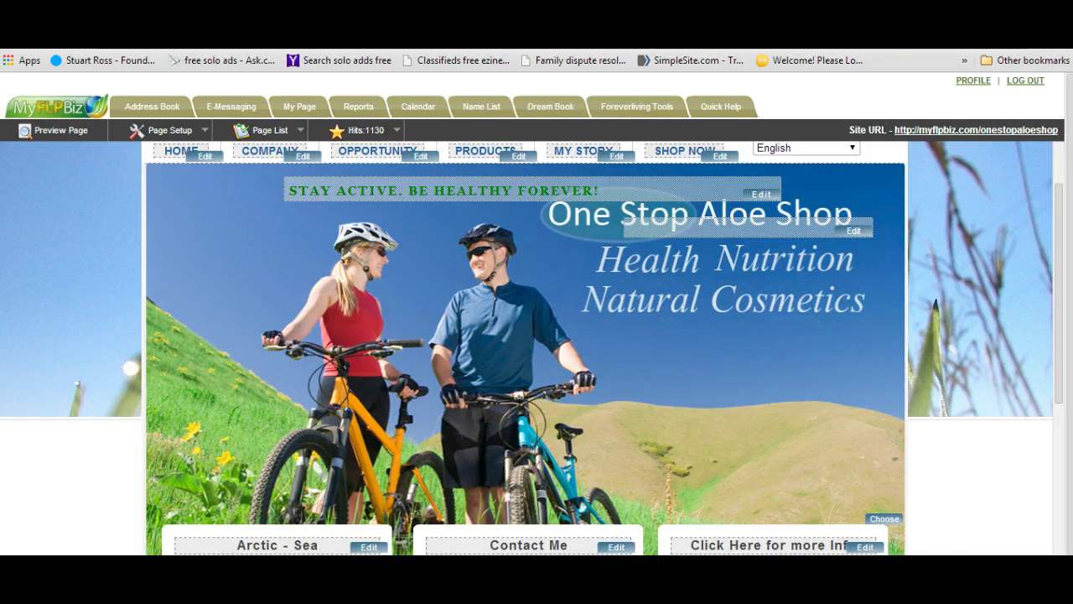
click(42, 130)
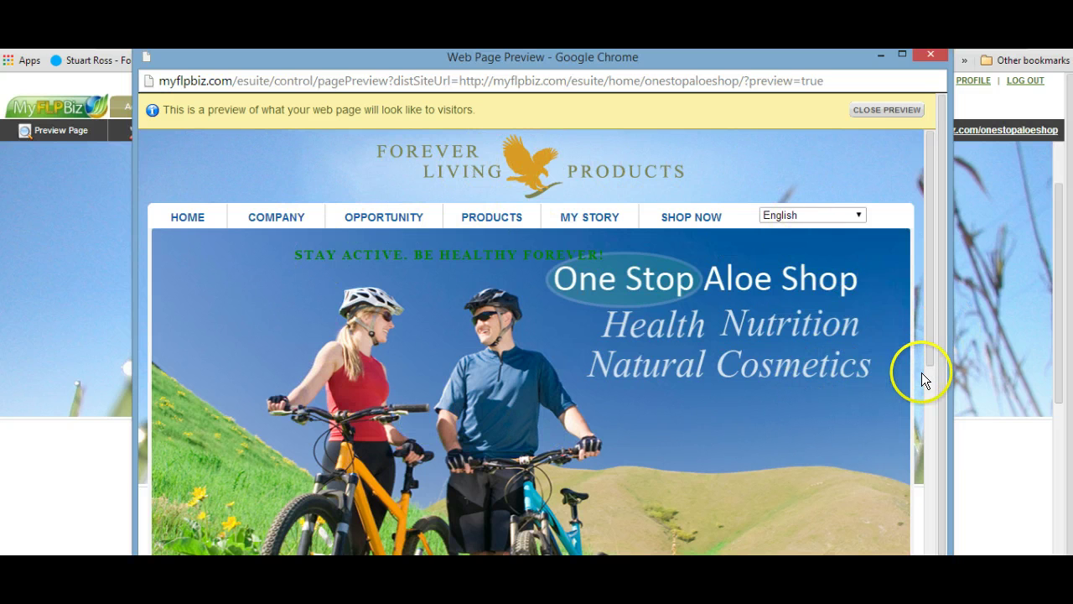
scroll(918, 375, down, 2)
scroll(746, 390, down, 2)
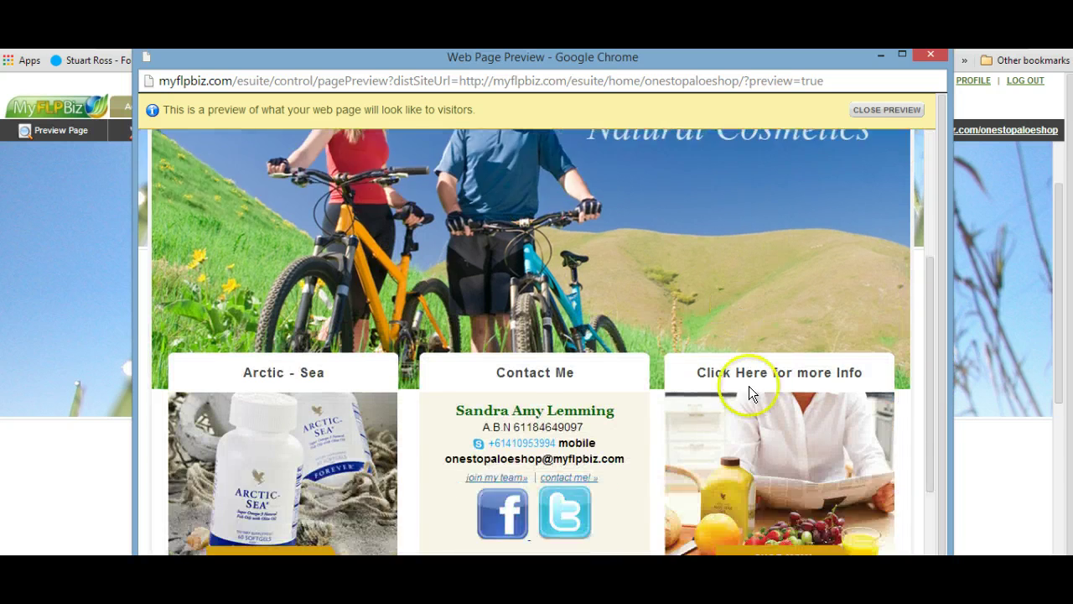
scroll(570, 461, down, 1)
scroll(582, 453, up, 5)
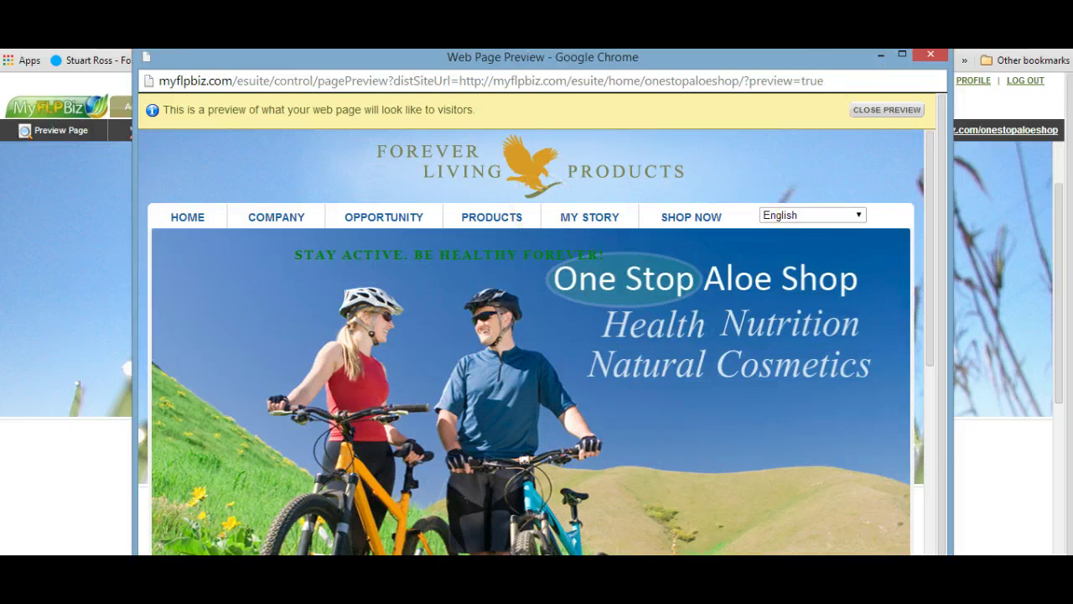
click(925, 52)
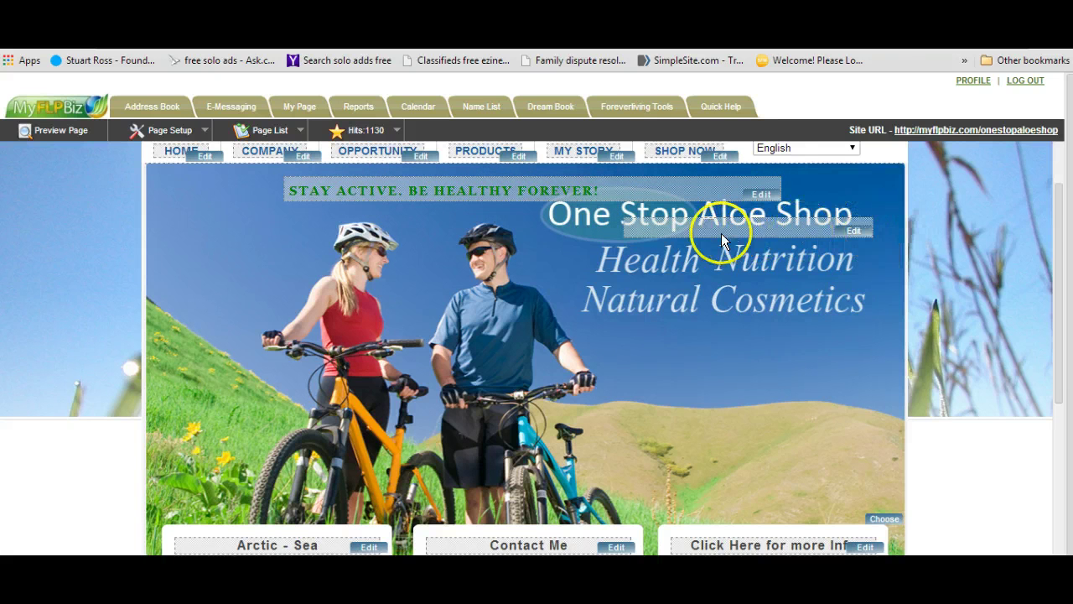
Replace the home page's main banner with the Merry Christmas snowflake image from the personal image archive.
click(888, 521)
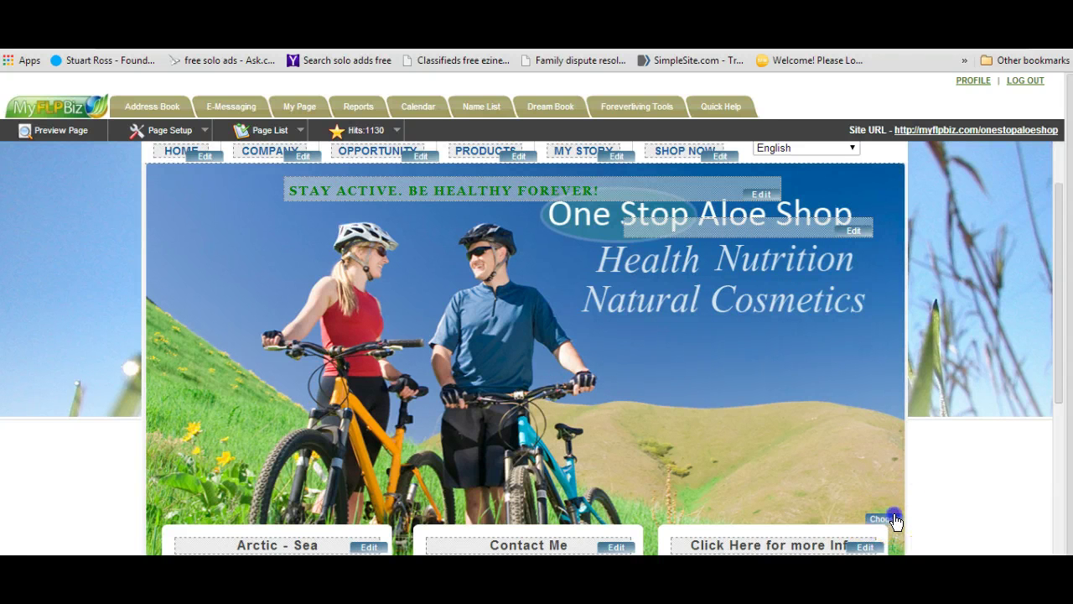
click(890, 520)
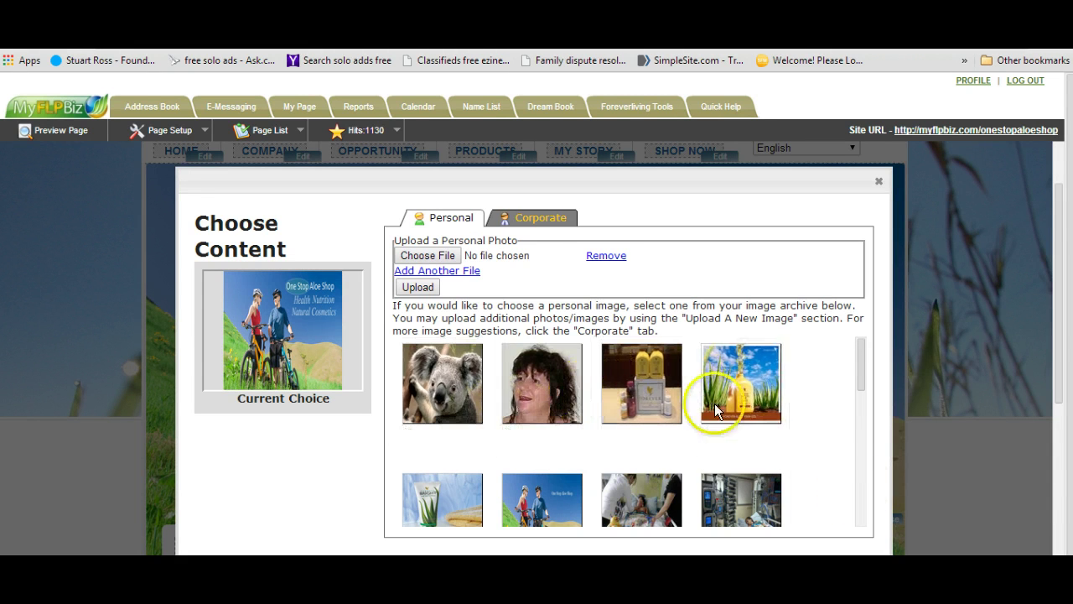
scroll(825, 424, down, 2)
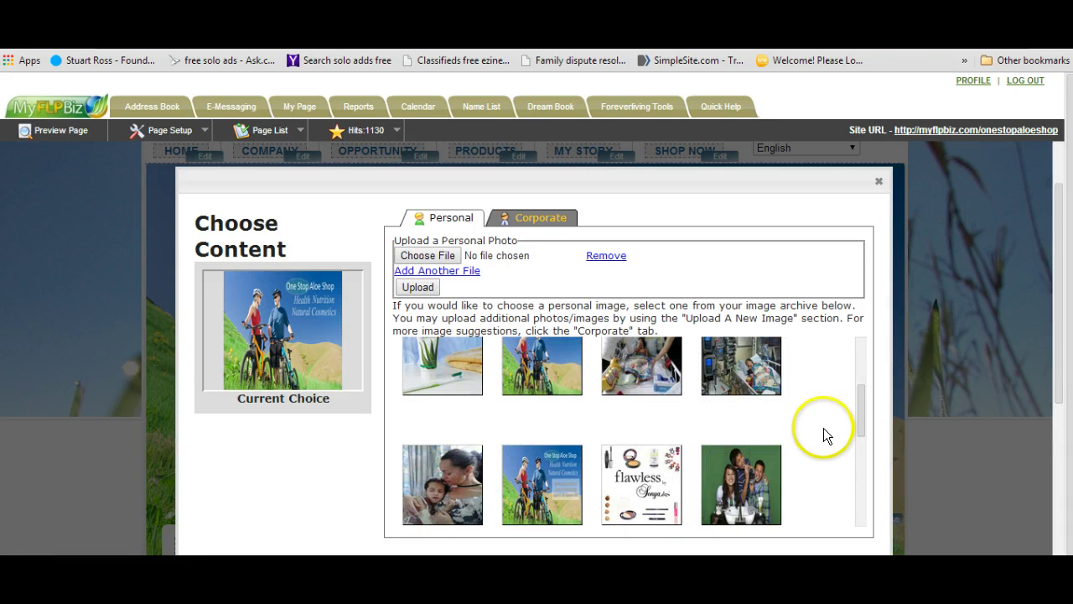
scroll(824, 434, down, 2)
scroll(823, 436, down, 2)
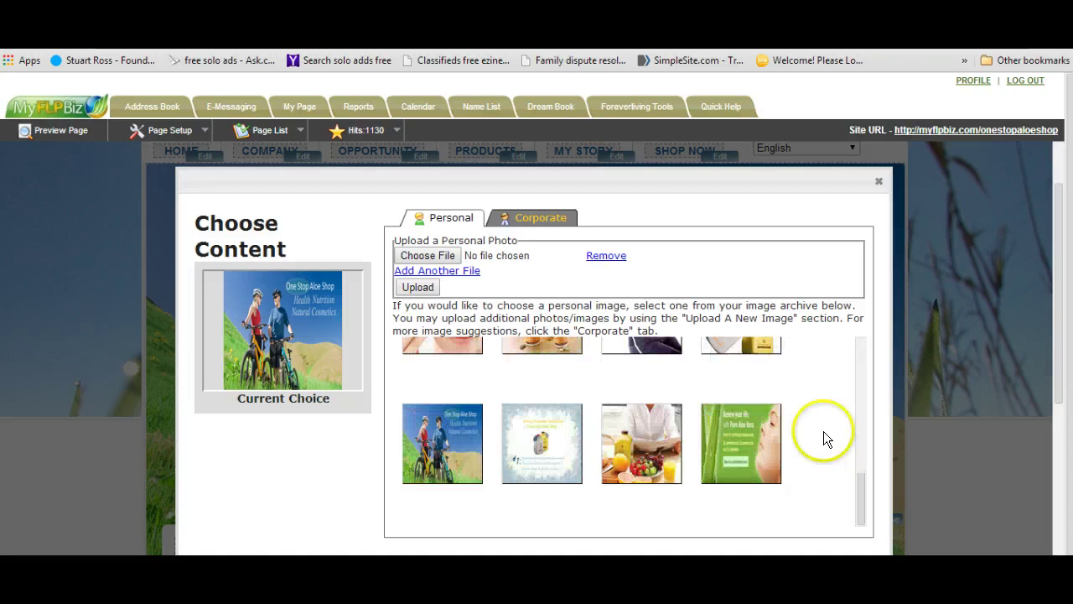
scroll(822, 435, down, 3)
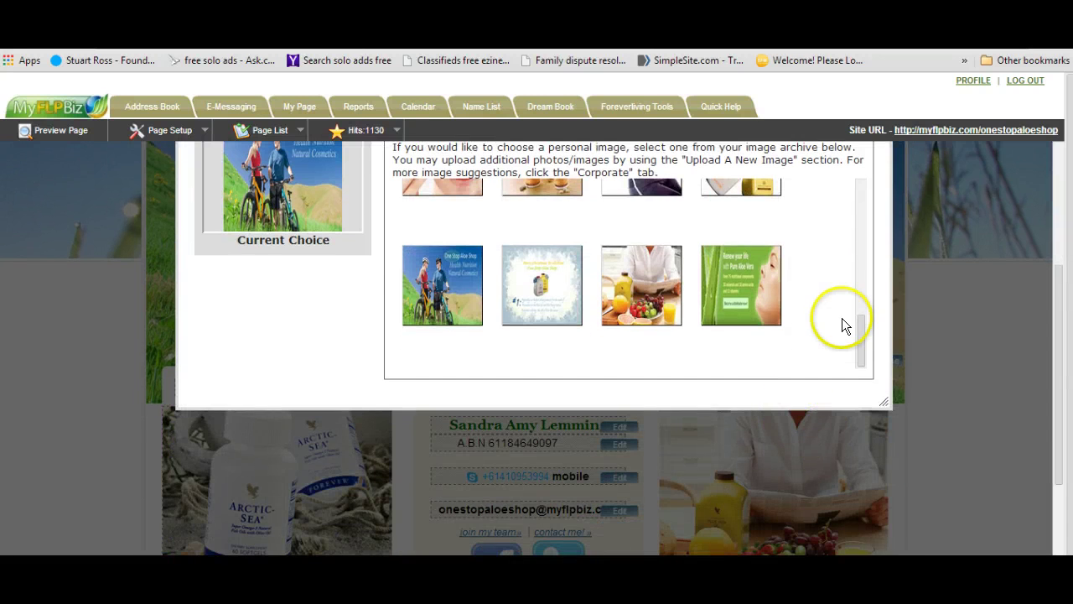
scroll(841, 318, up, 1)
scroll(840, 316, up, 2)
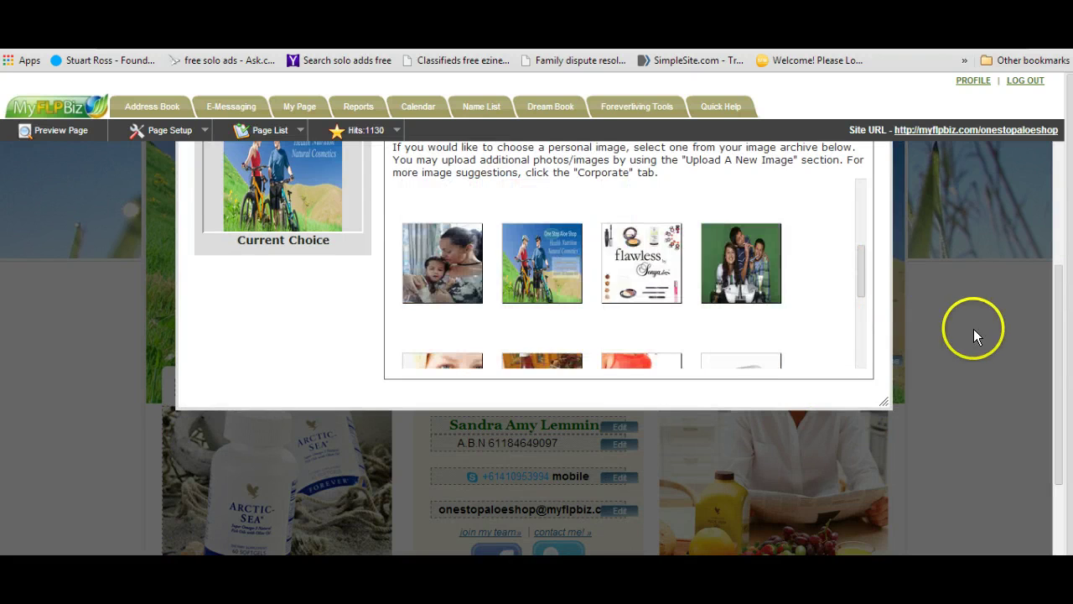
scroll(978, 325, up, 3)
scroll(961, 369, down, 1)
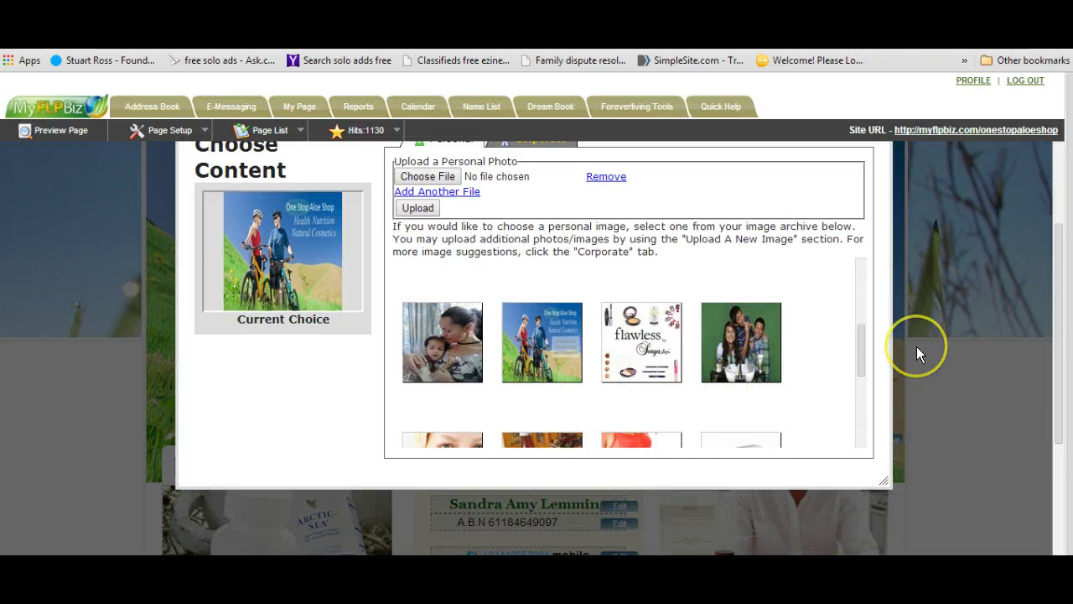
scroll(917, 346, up, 1)
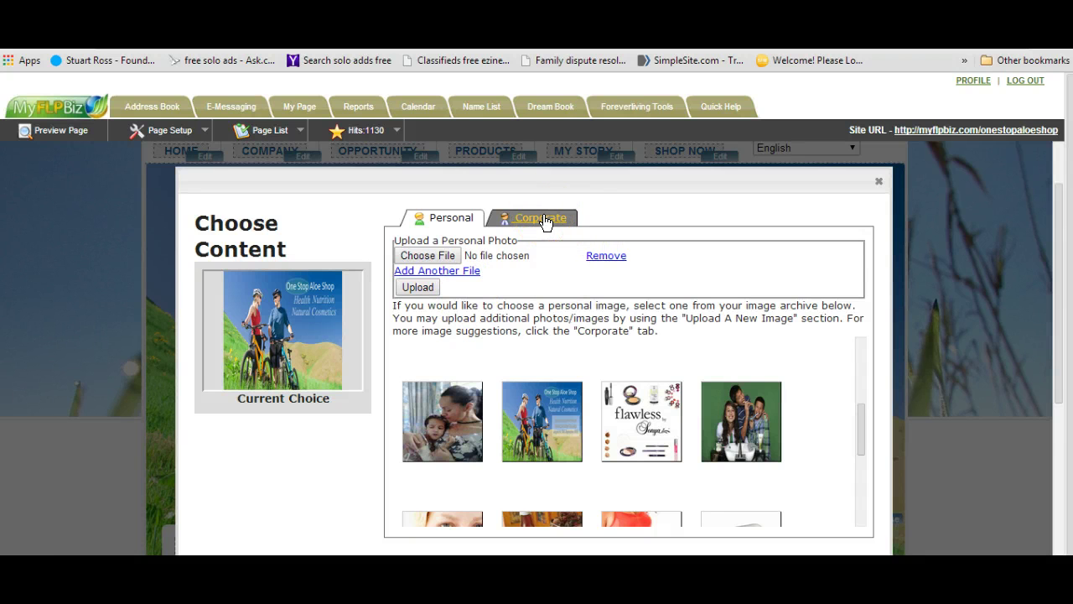
scroll(918, 319, down, 1)
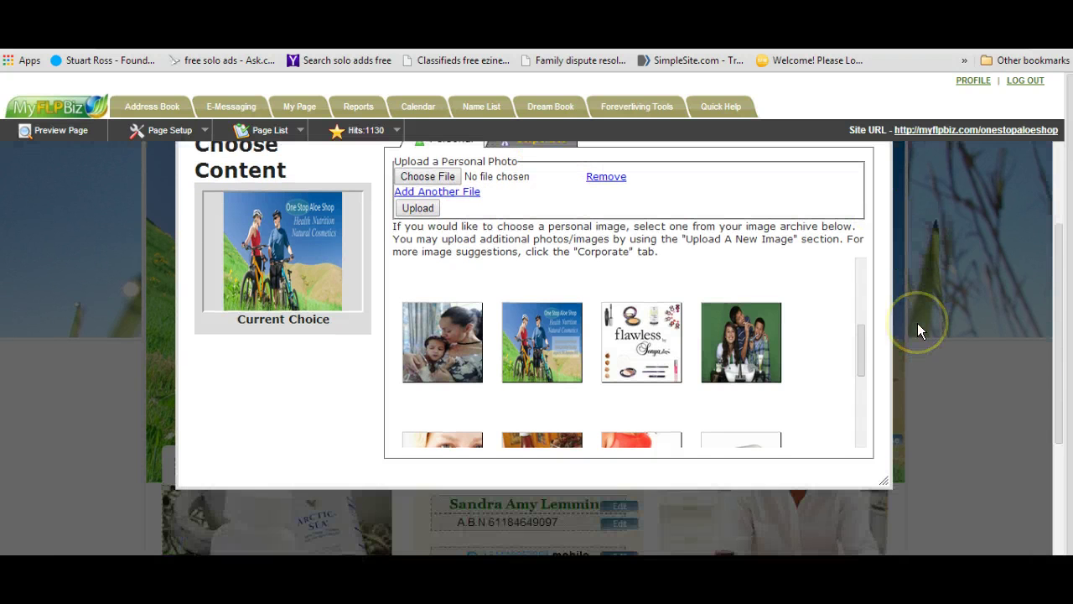
scroll(815, 339, down, 1)
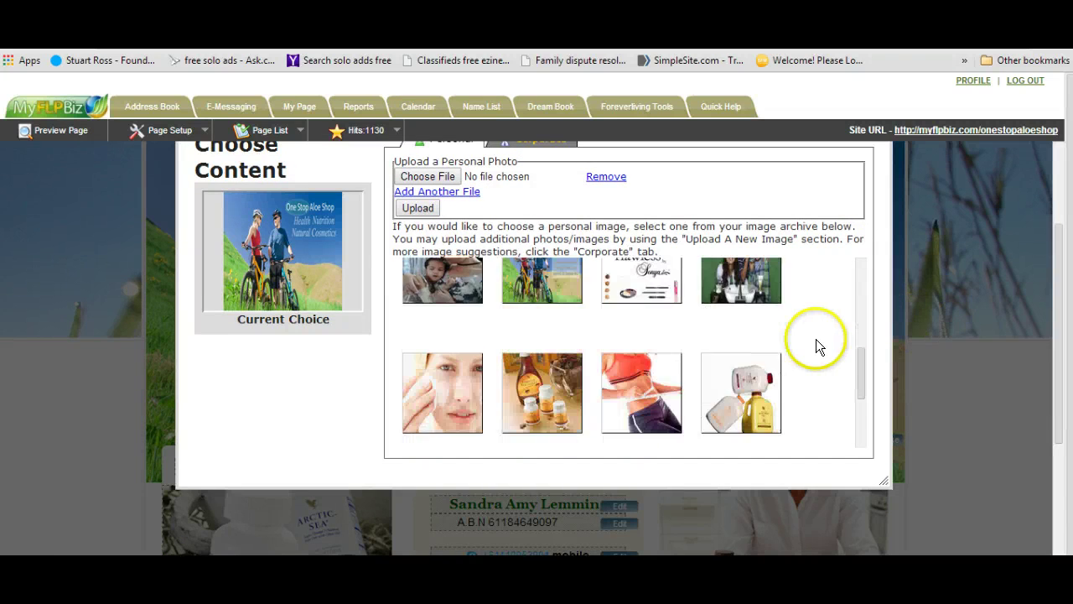
scroll(816, 339, down, 1)
scroll(820, 346, down, 1)
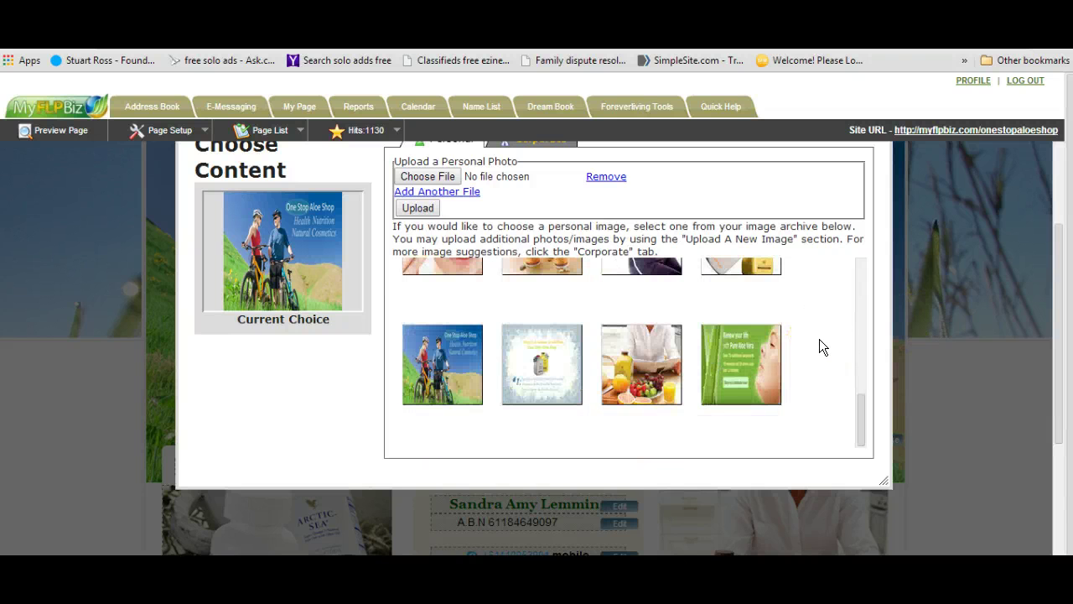
click(767, 426)
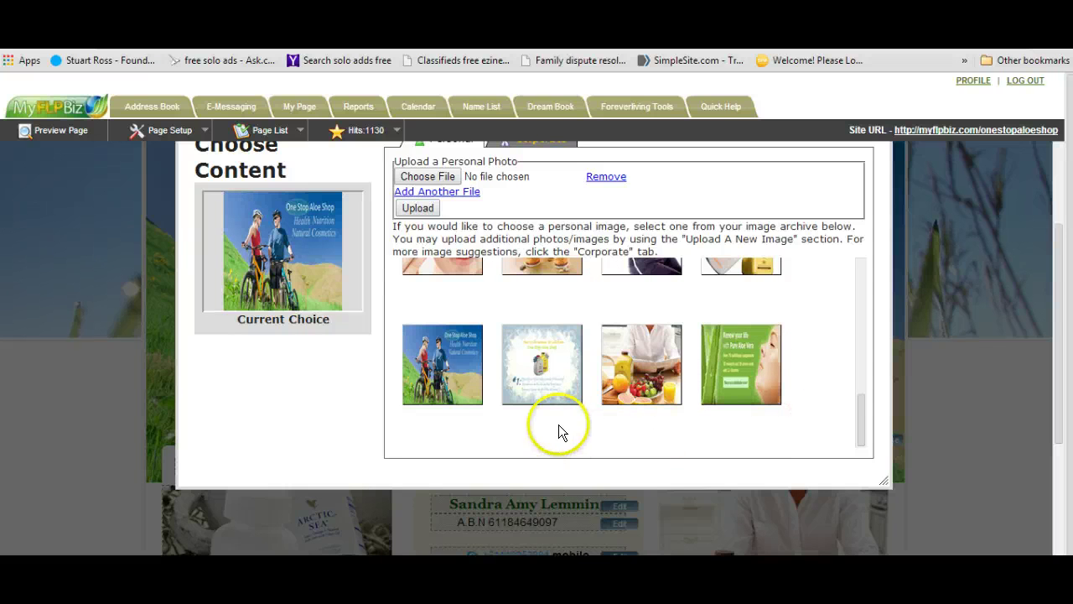
mouse_move(536, 393)
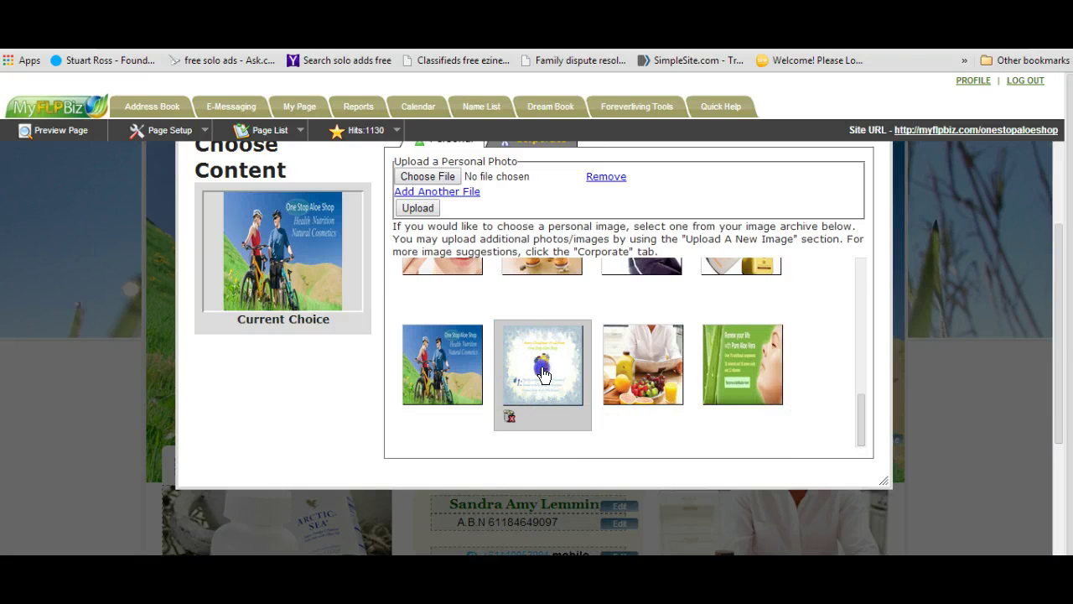
click(544, 373)
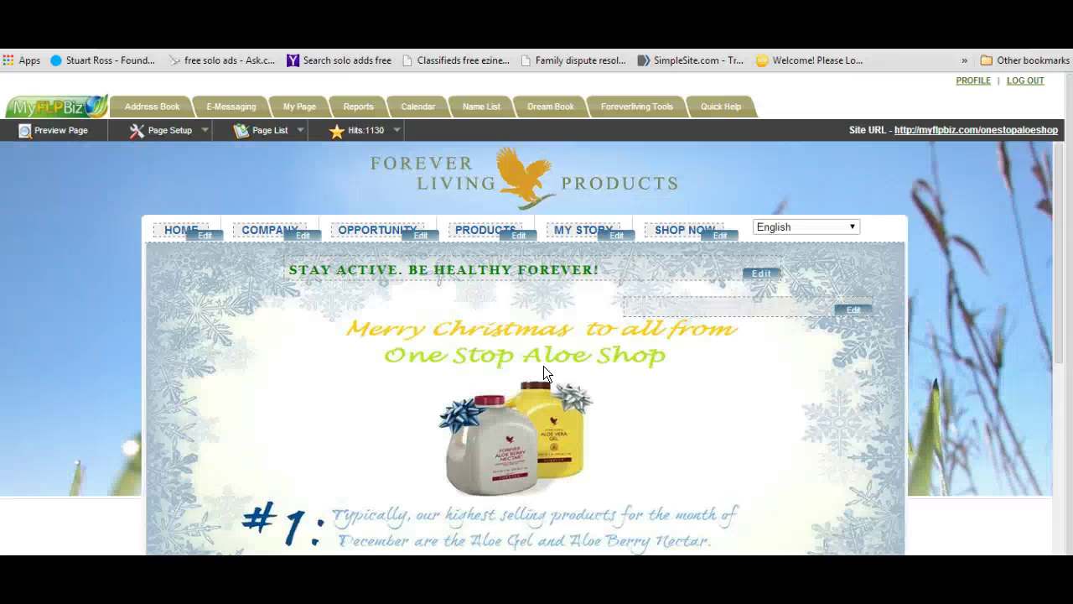
Check the Christmas banner on the home page and in the visitor preview, then close the preview.
scroll(543, 371, down, 2)
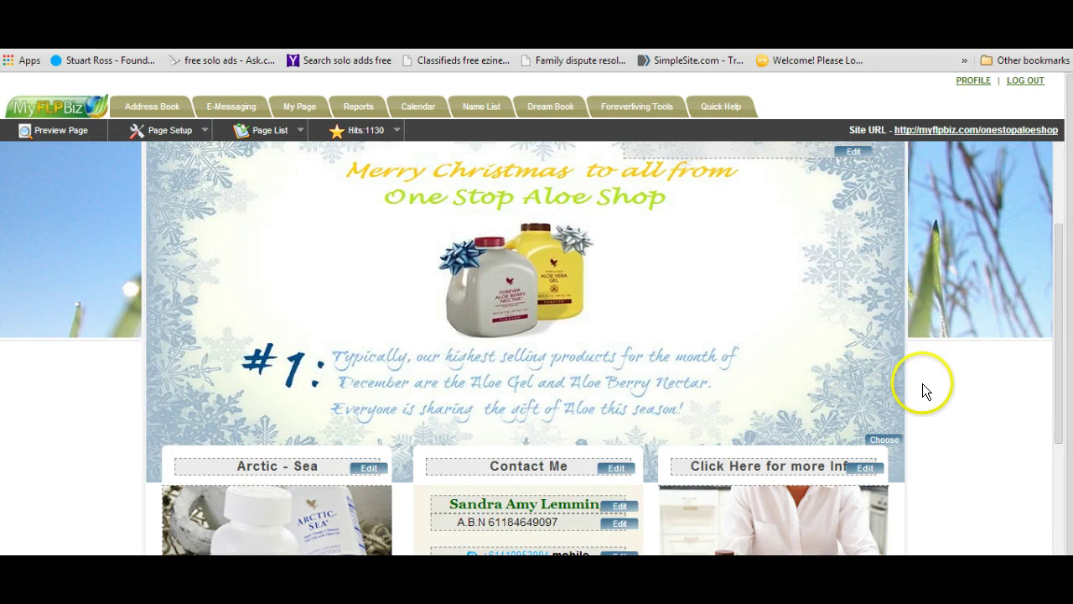
scroll(922, 385, up, 1)
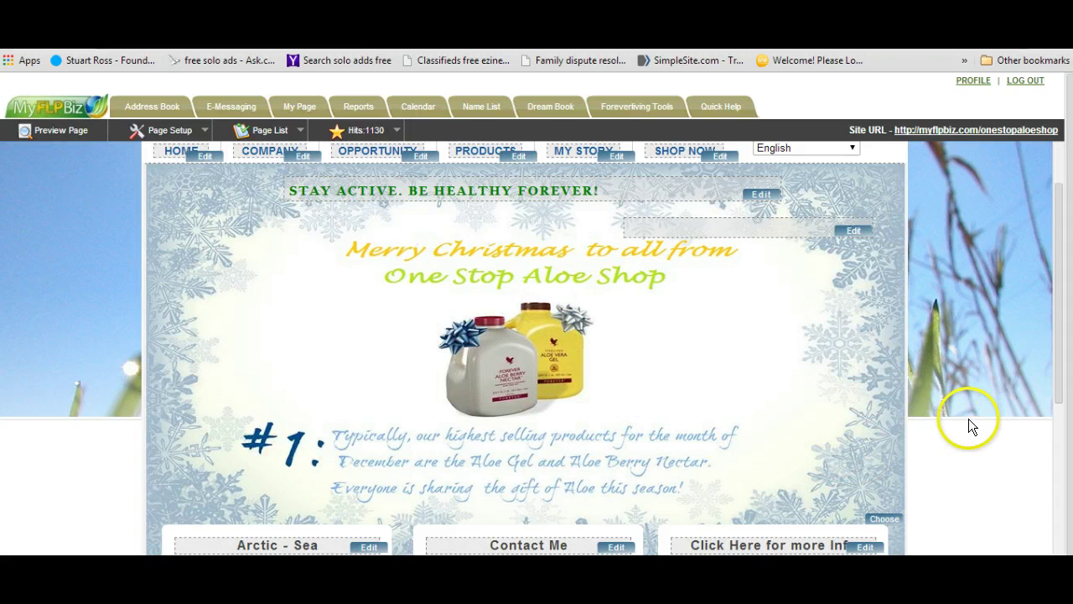
scroll(968, 421, down, 2)
scroll(968, 422, up, 1)
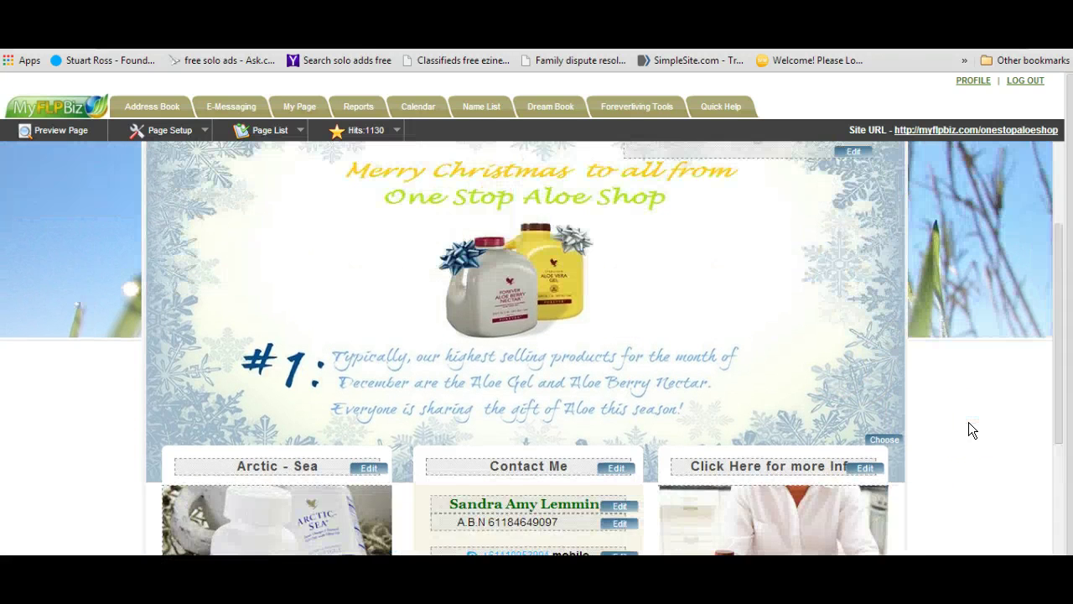
scroll(955, 412, up, 1)
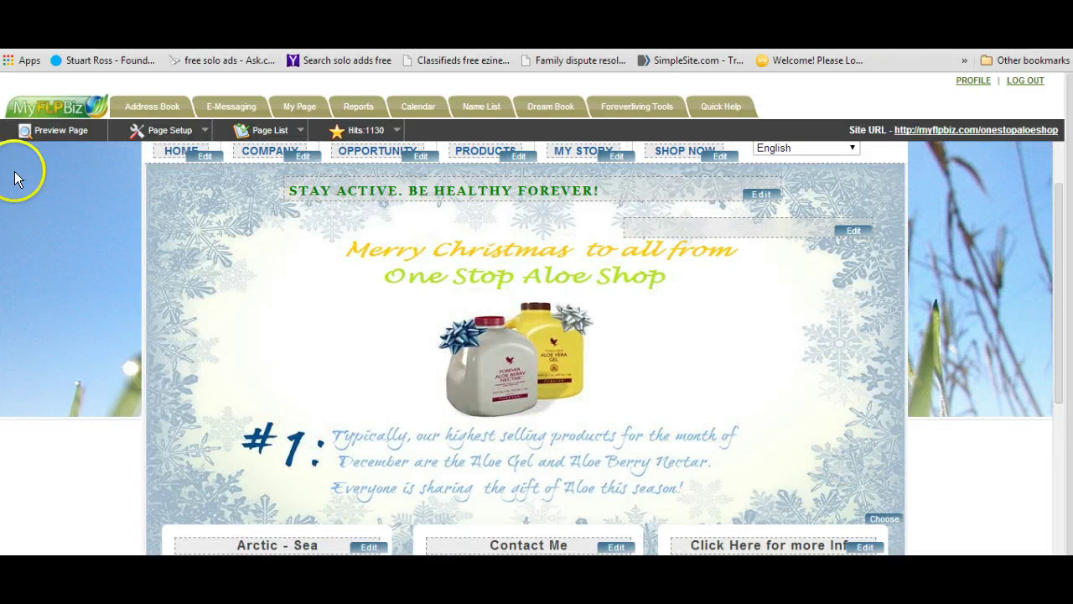
click(60, 132)
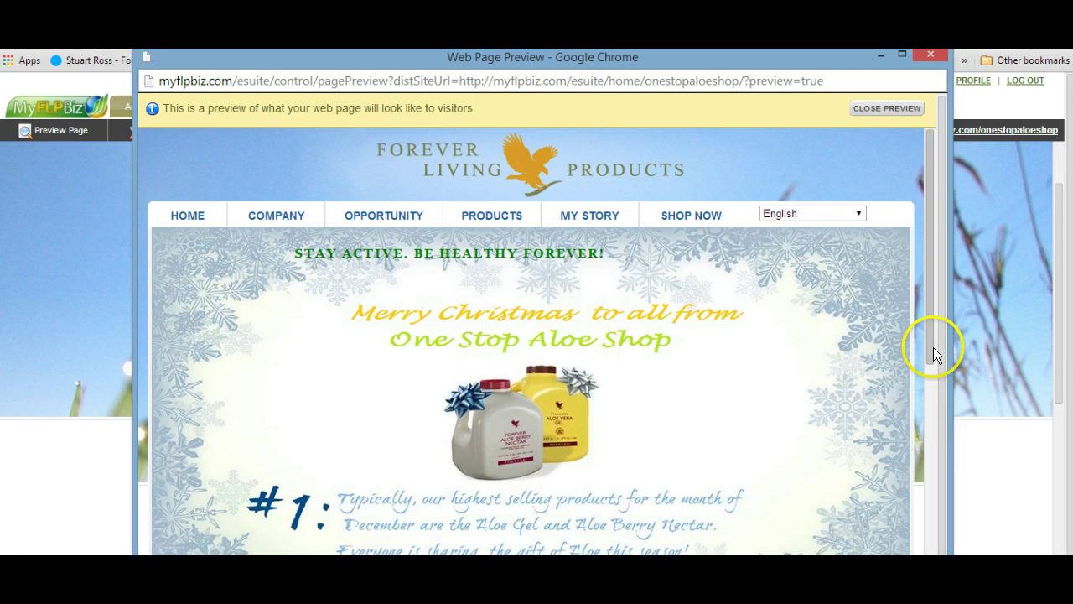
drag(933, 347, 938, 386)
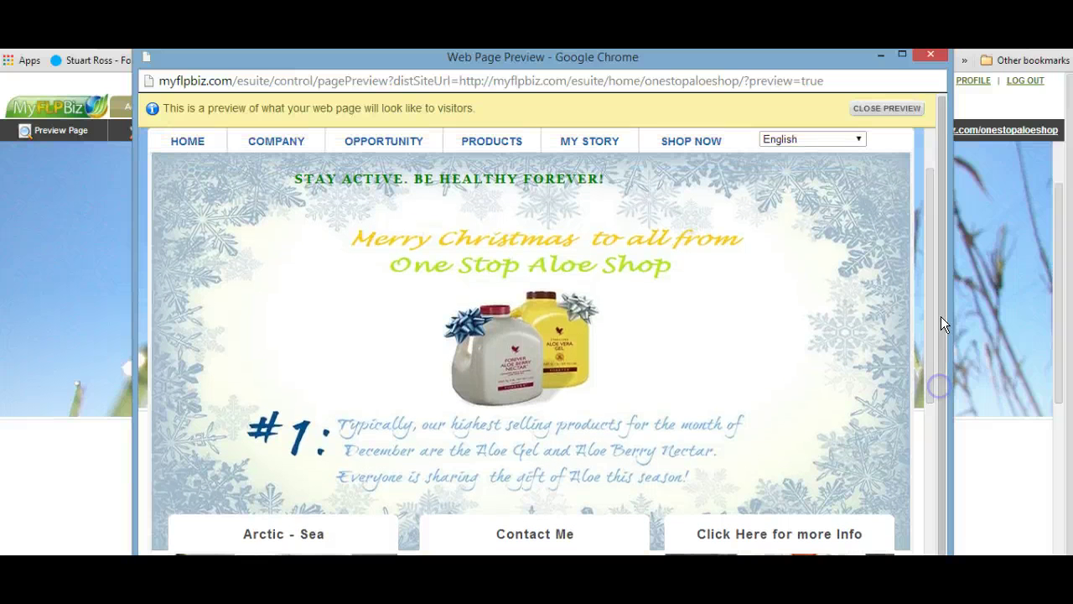
click(934, 55)
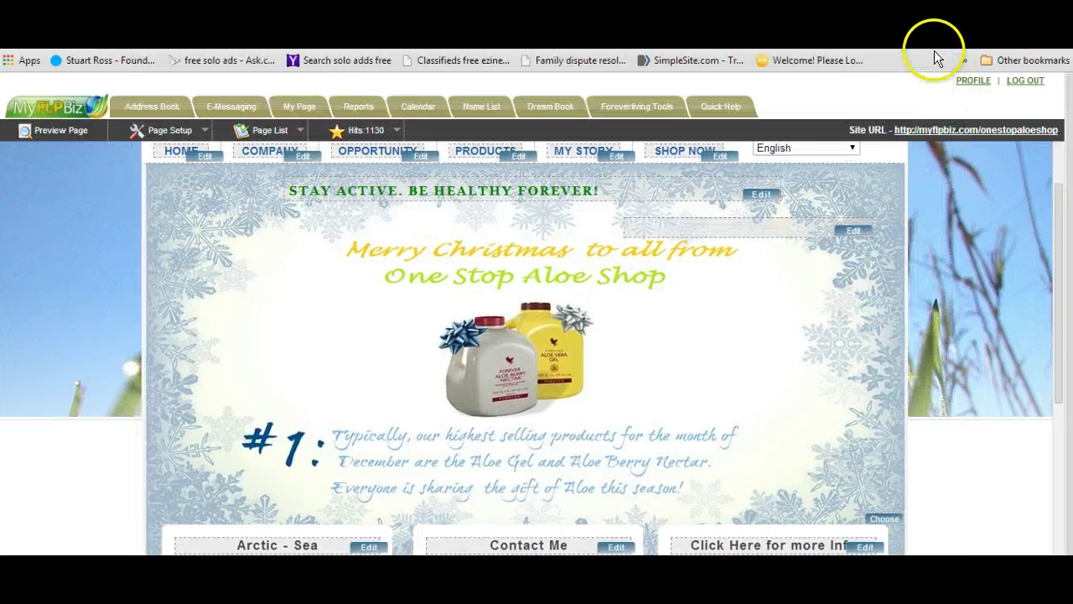
Open the image choice for the home page's main banner and pick Aloe Field Texas from the FLP.marketing folder as the personal photo for upload.
click(892, 519)
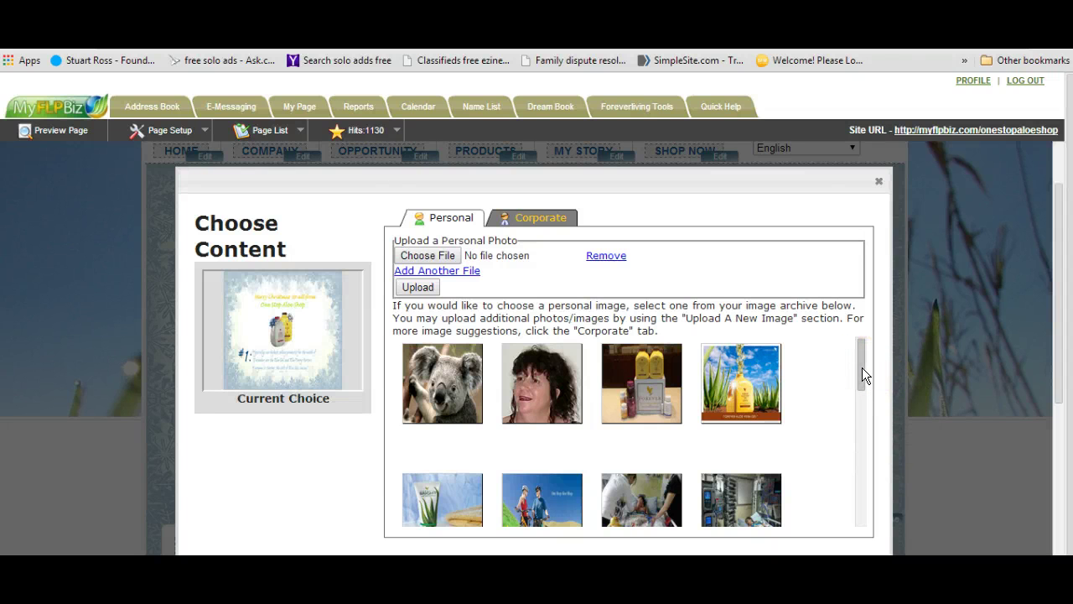
mouse_move(862, 367)
mouse_down()
mouse_move(838, 509)
mouse_move(864, 371)
mouse_up()
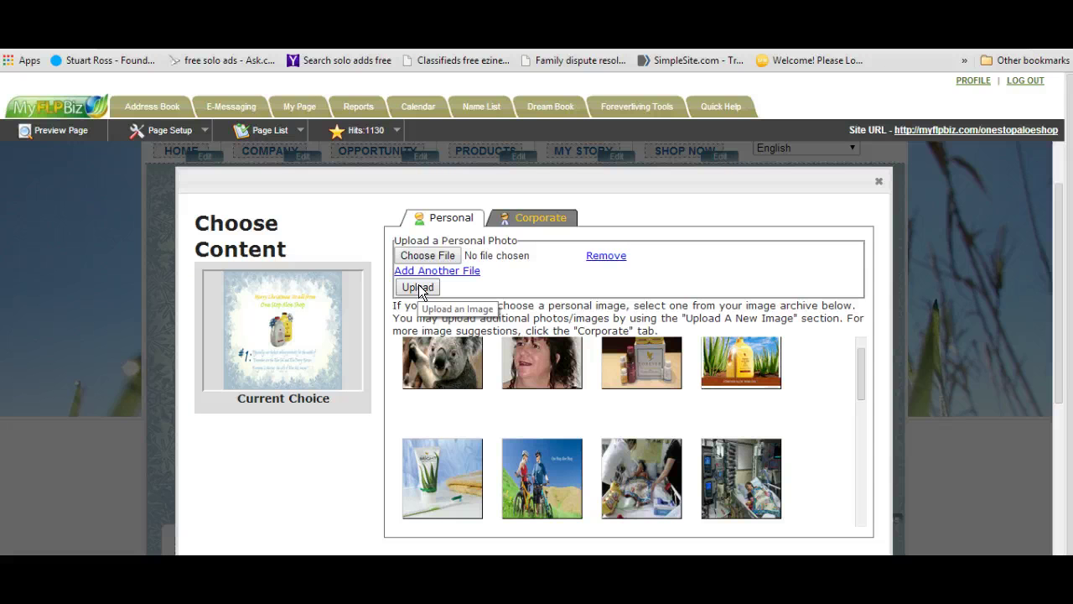
click(419, 288)
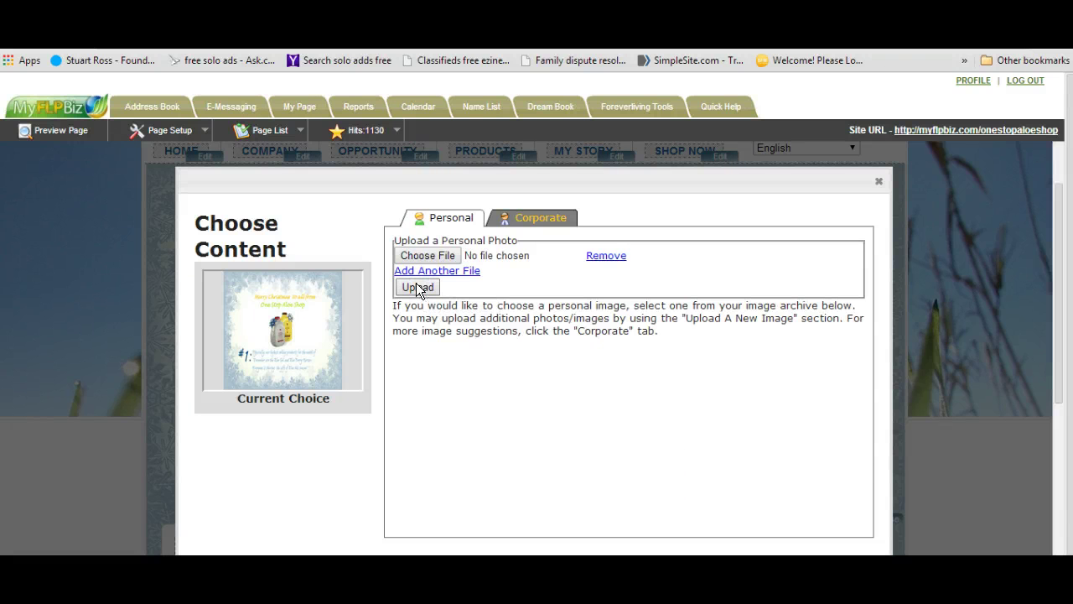
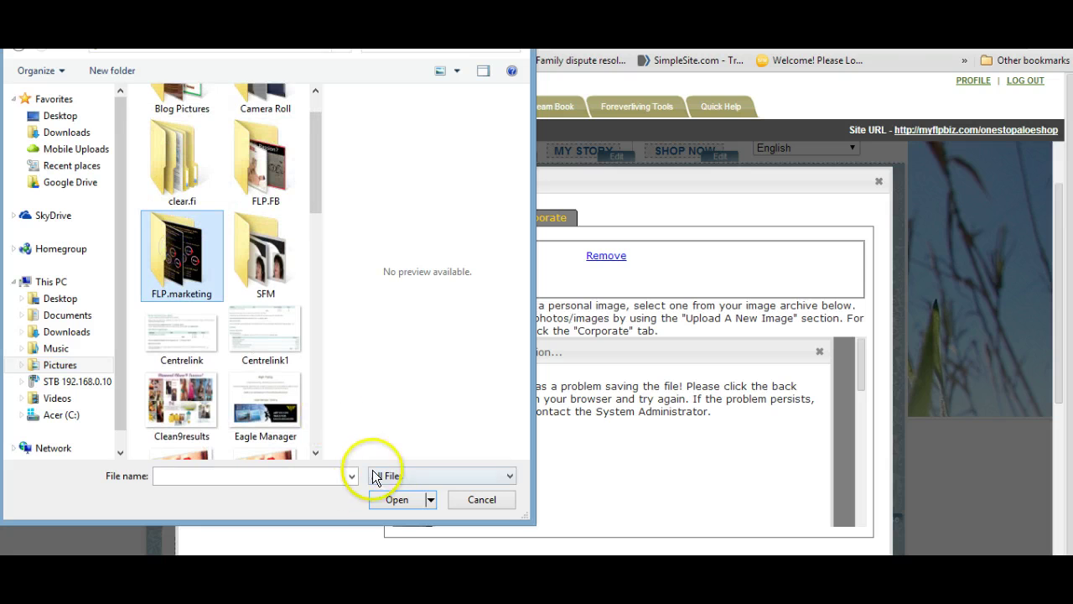
click(409, 498)
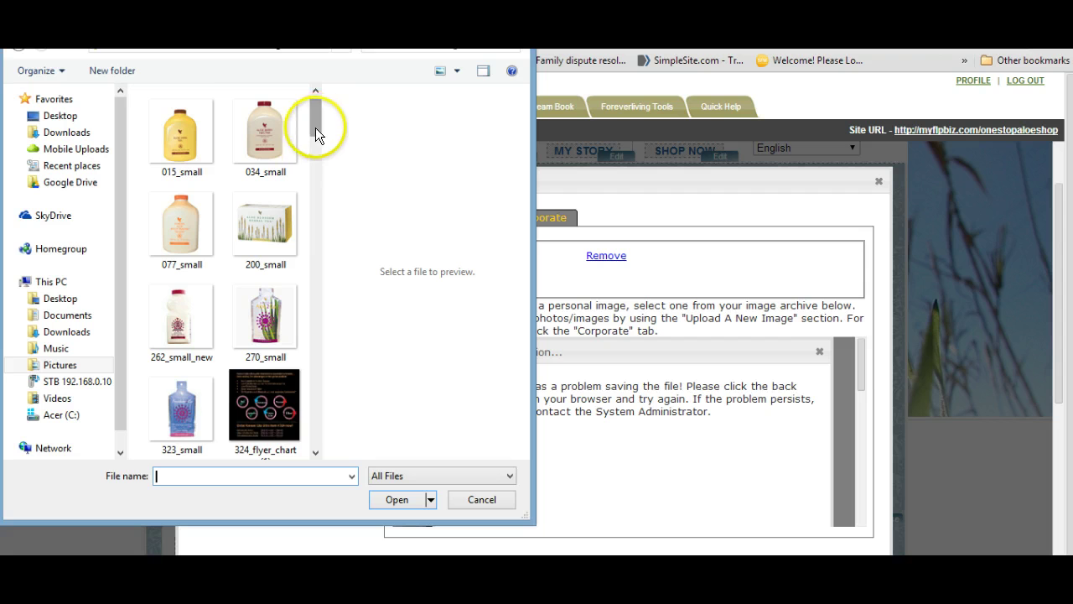
drag(316, 127, 320, 172)
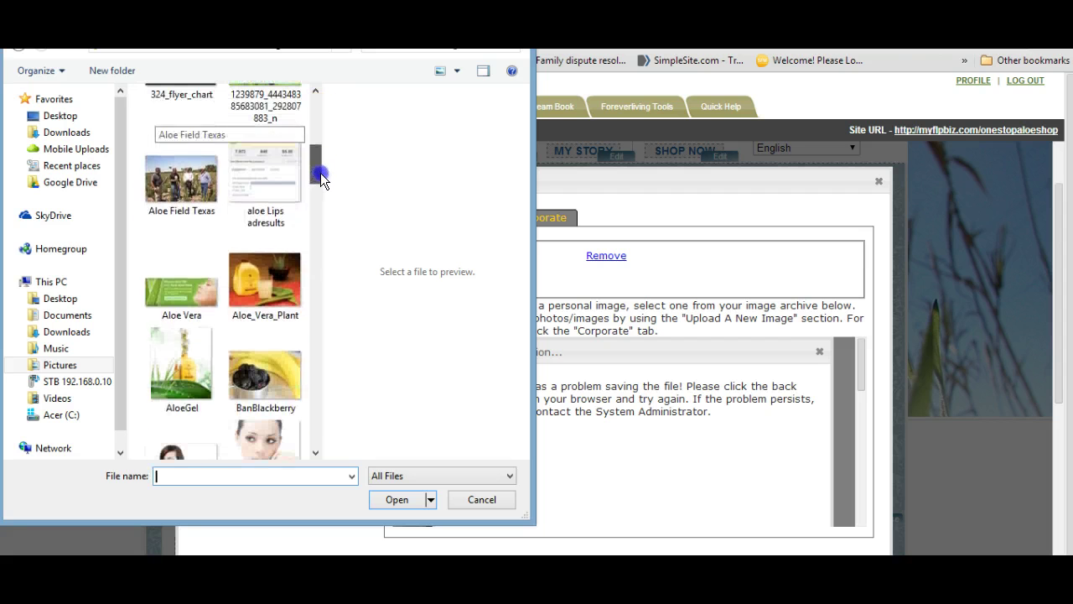
click(180, 187)
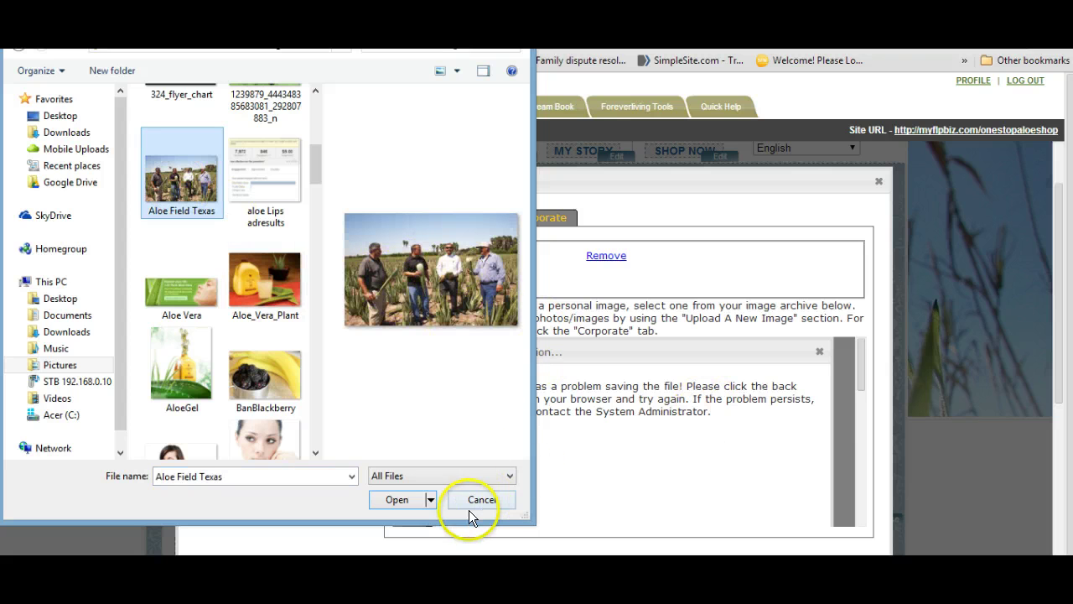
click(401, 498)
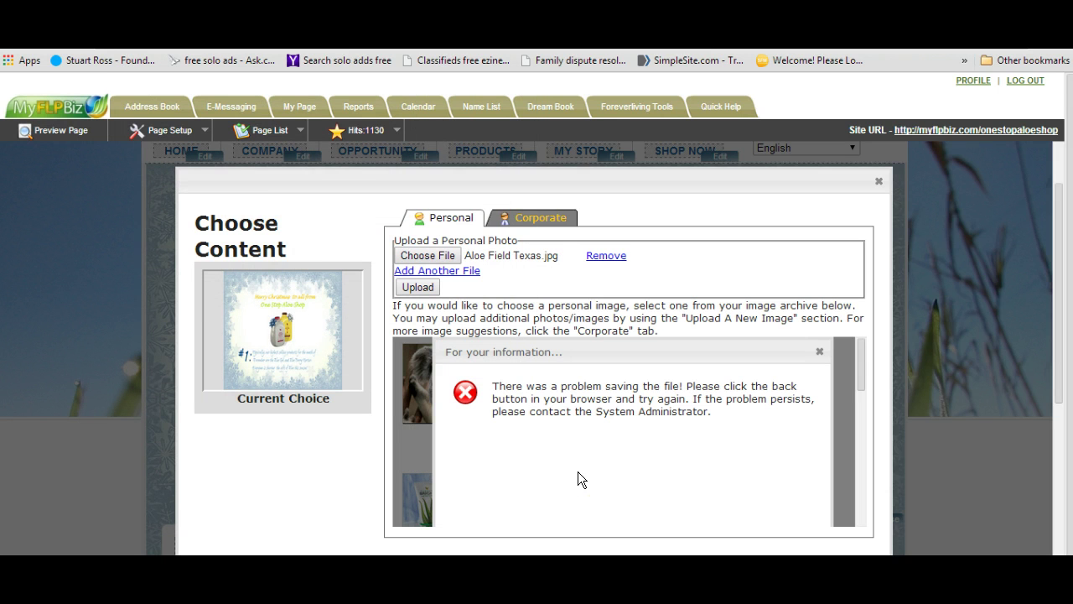
Upload Aloe Field Texas.jpg to the personal image archive and set it as the home page's main banner.
click(822, 352)
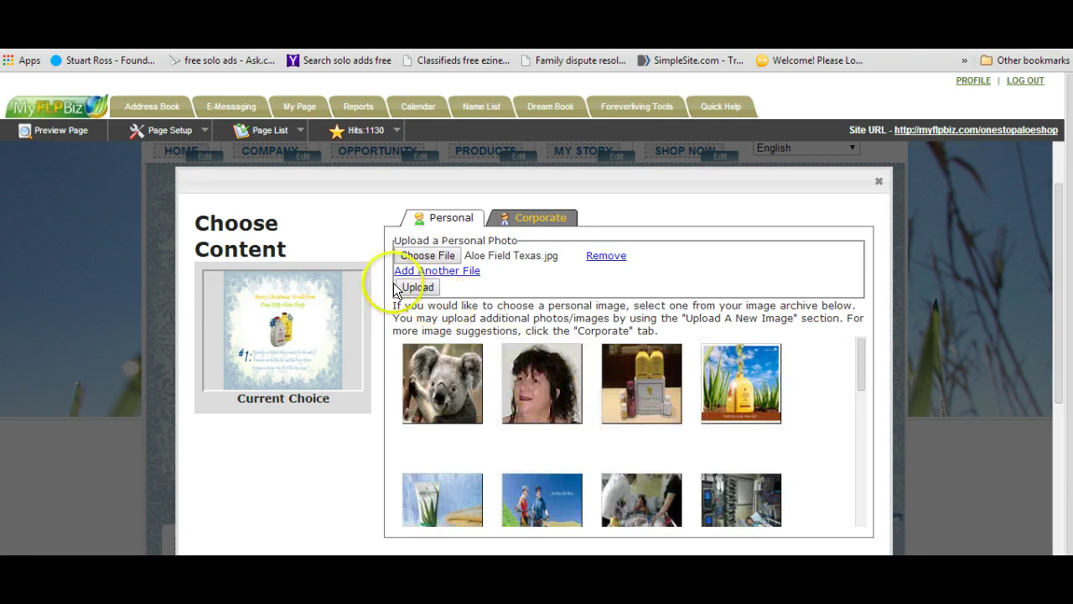
click(426, 288)
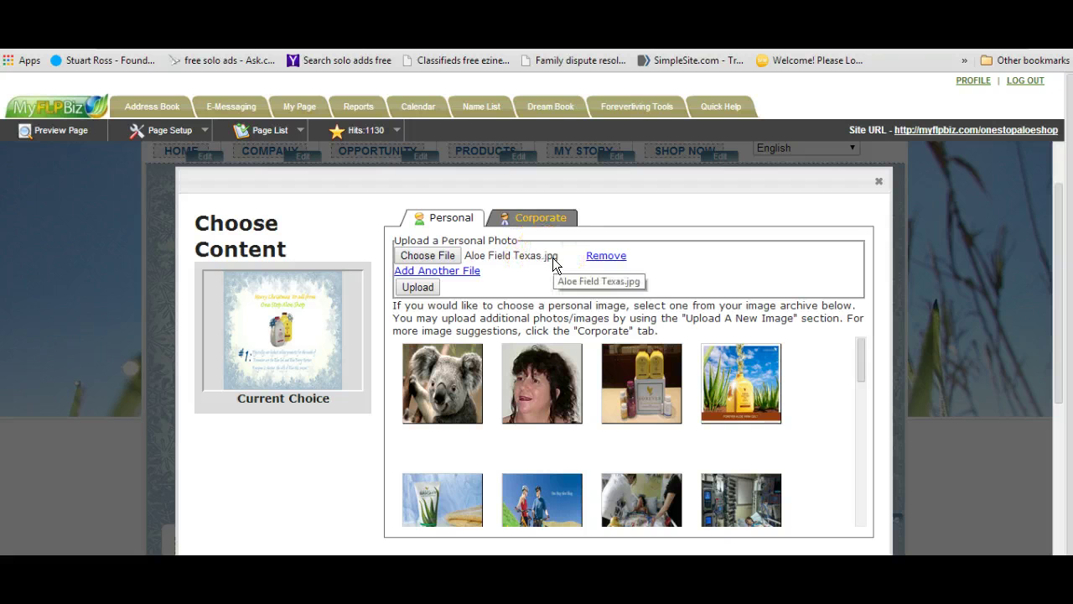
click(888, 390)
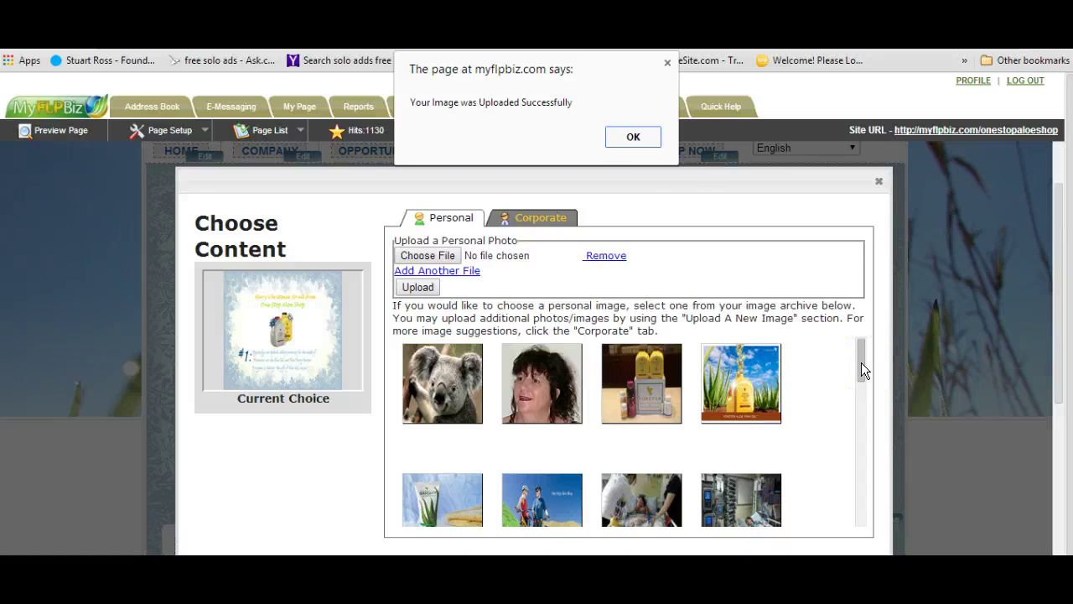
click(634, 139)
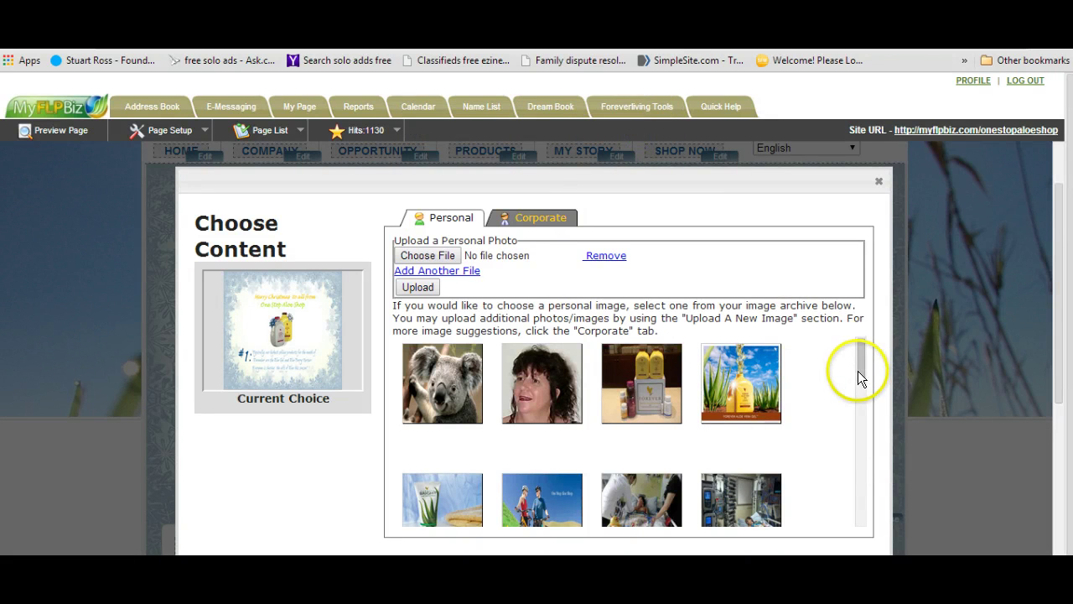
drag(861, 362, 854, 513)
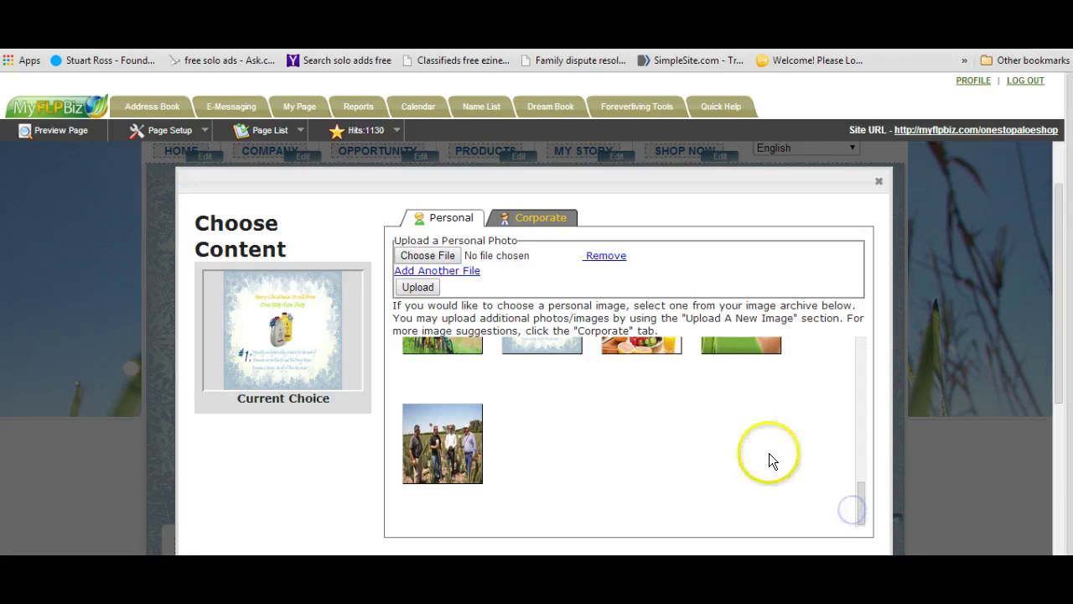
mouse_move(431, 453)
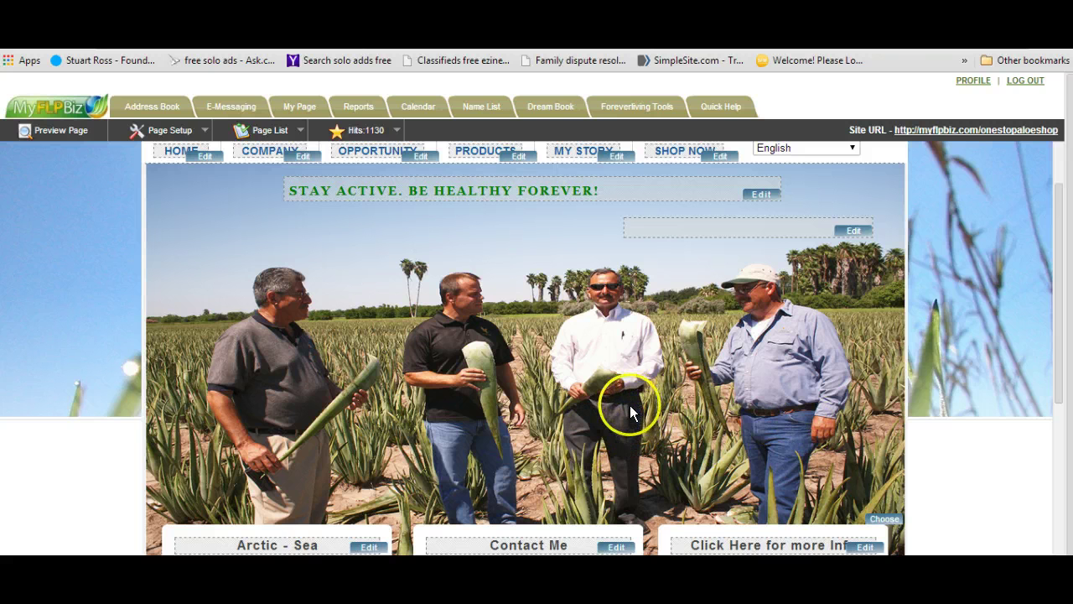
Replace the home page's main banner with the One Stop Aloe Shop cyclists image from the personal image archive.
click(894, 517)
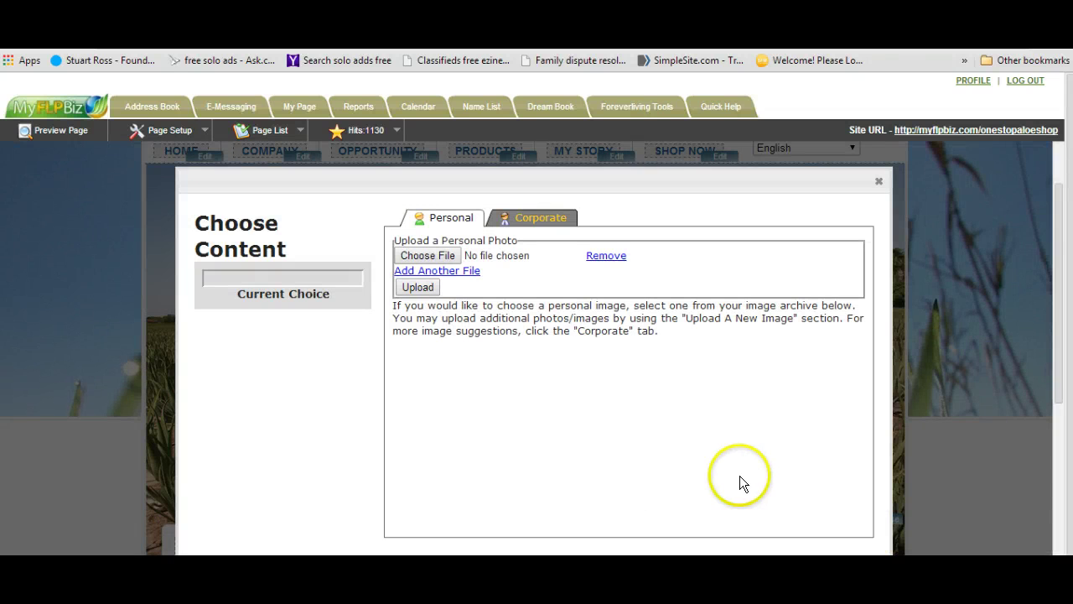
drag(859, 351, 856, 480)
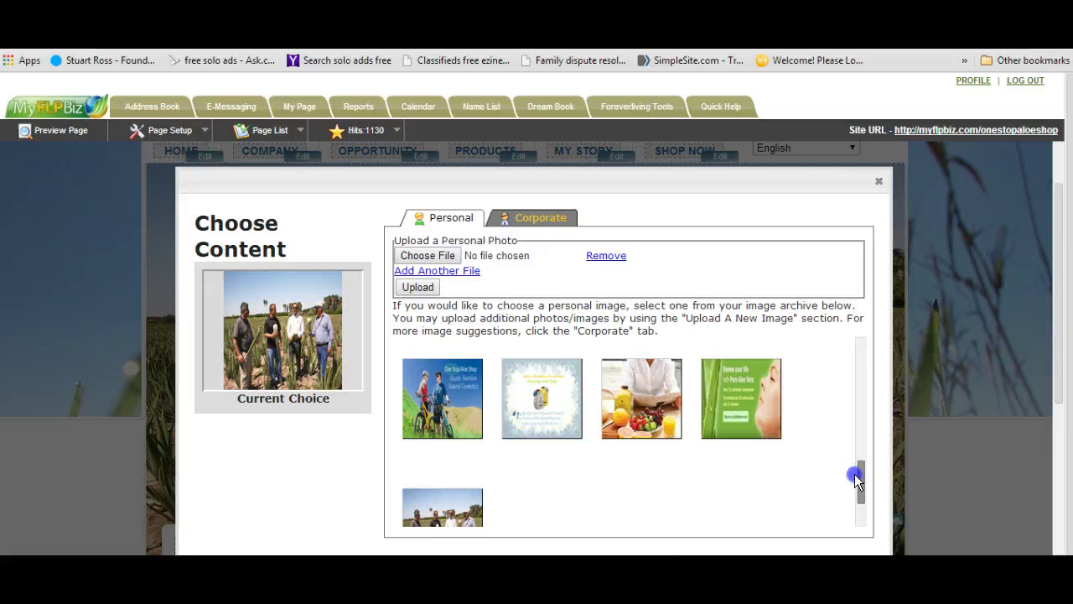
click(444, 413)
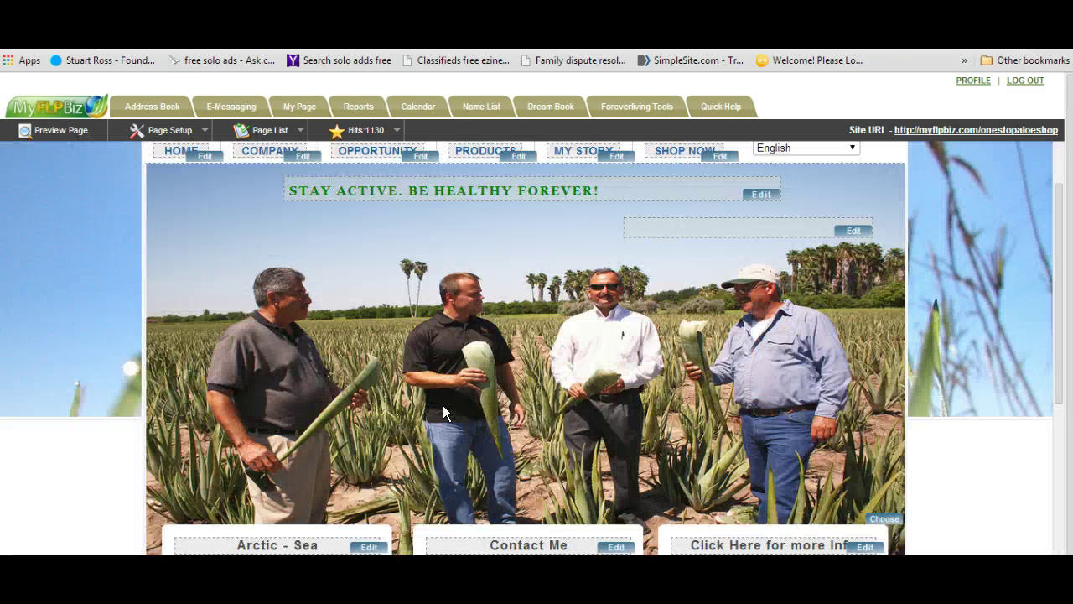